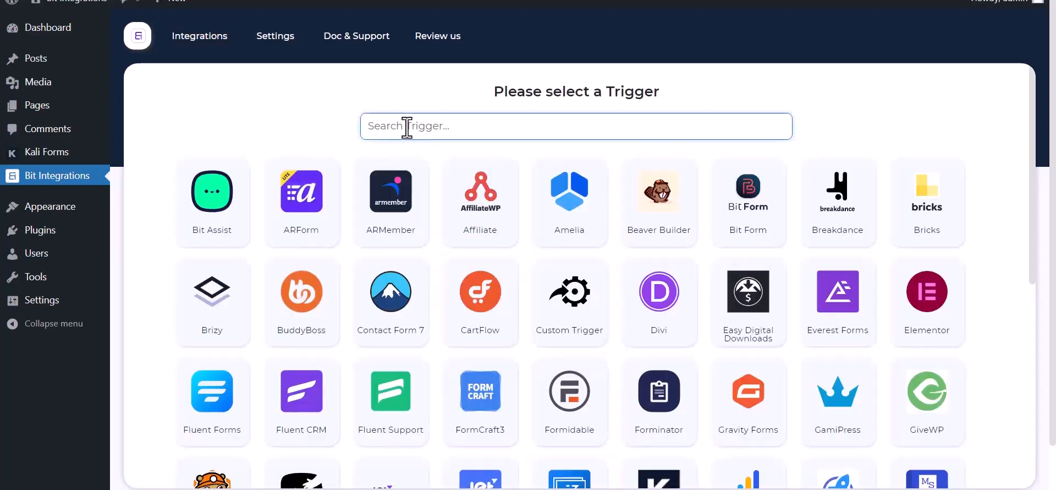
# Pick Kali Forms as the trigger, copy its webhook URL and fetch test data.
pyautogui.write('ka')
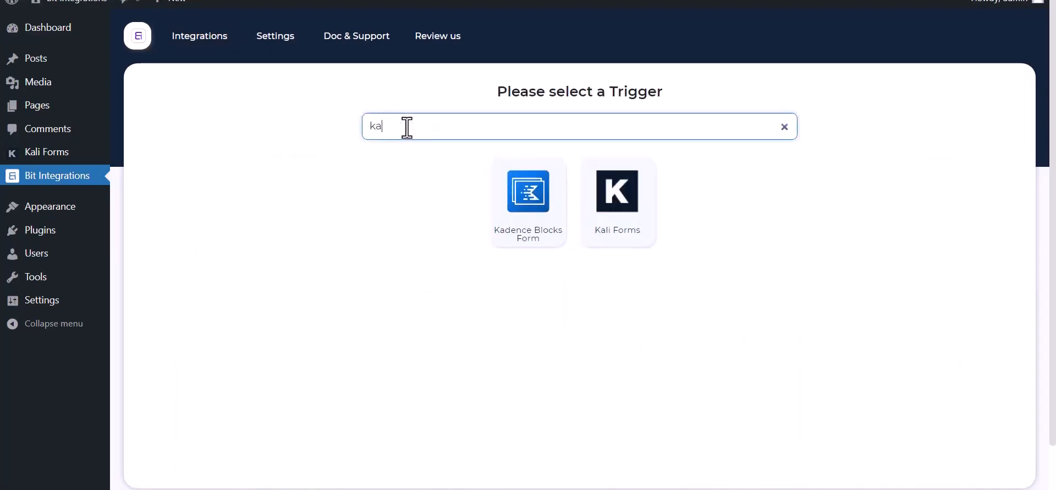
pyautogui.click(627, 230)
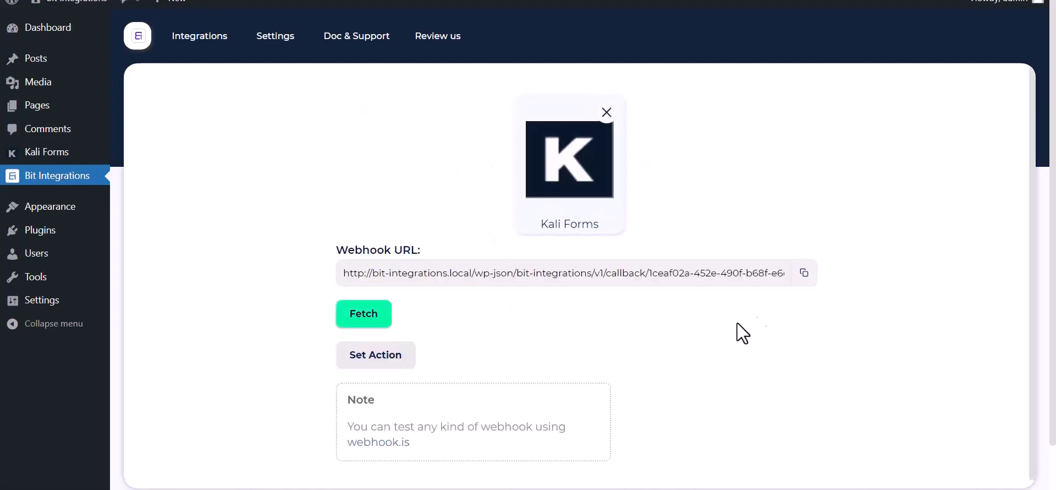
pyautogui.click(803, 278)
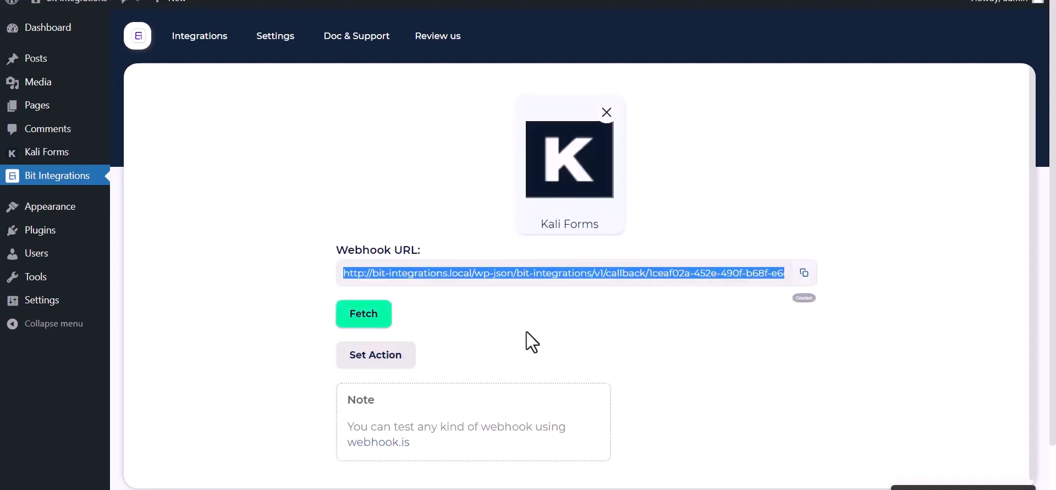
pyautogui.click(355, 321)
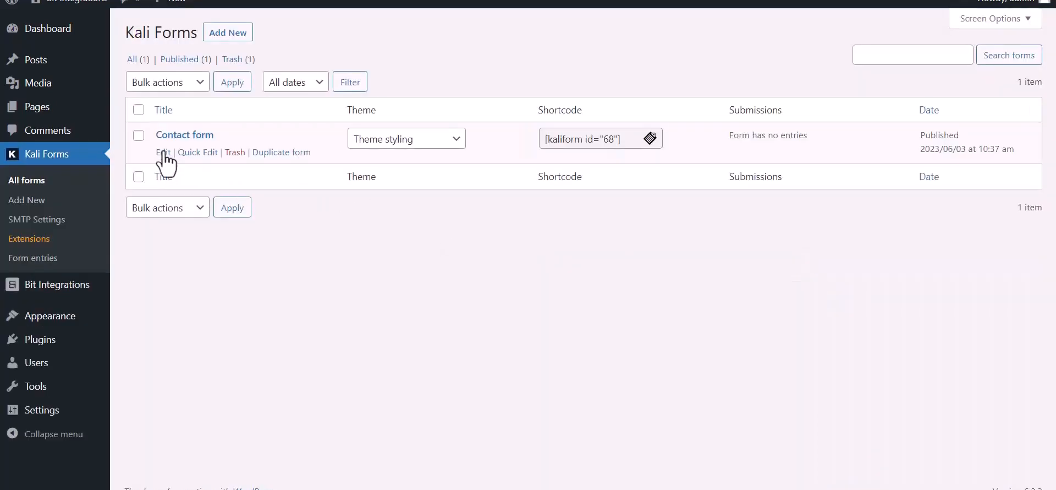
# Open the Contact form's Web Hooks settings and name a new webhook 'Bit Integration'.
pyautogui.click(164, 152)
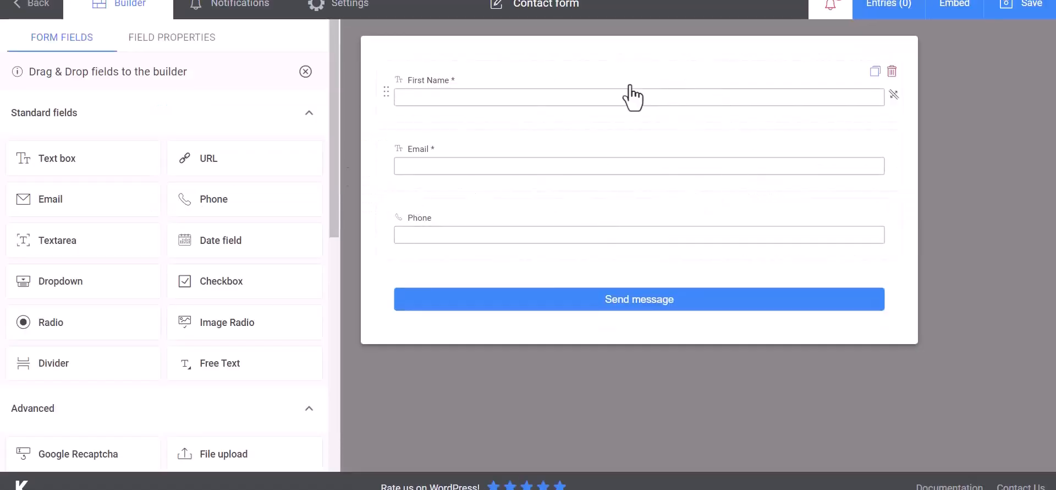
pyautogui.click(366, 16)
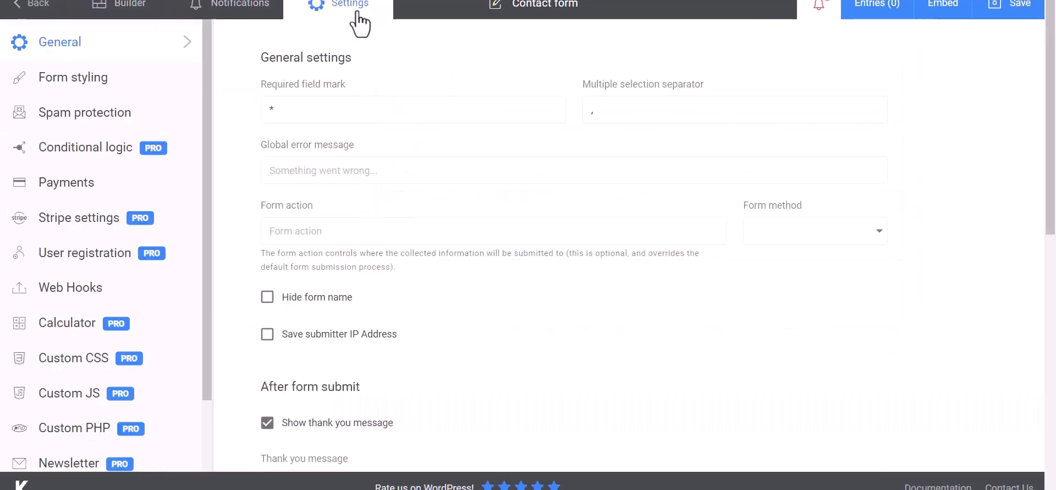
pyautogui.click(50, 292)
pyautogui.click(333, 112)
pyautogui.write('Bit Integrat')
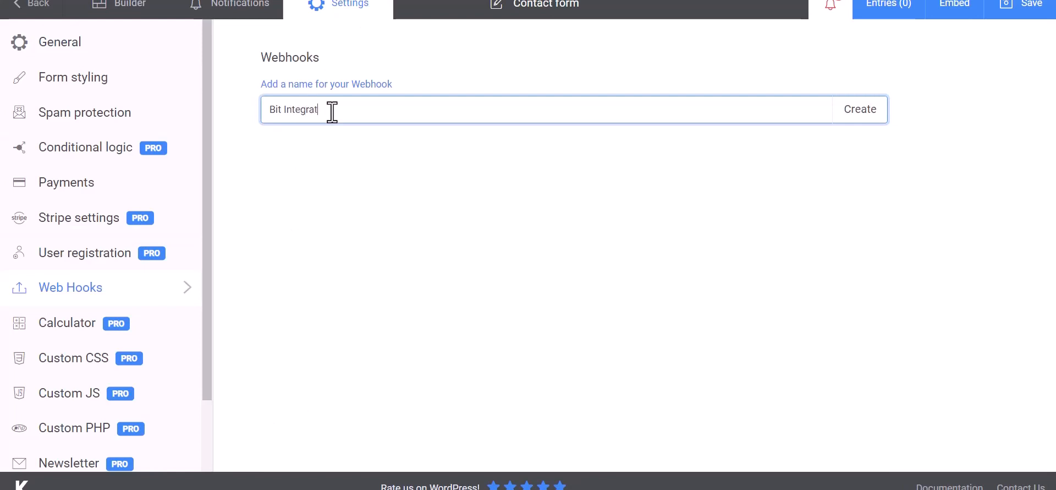
pyautogui.write('ions')
# Create the Bit Integrations webhook with the copied callback URL as its Payload URL.
pyautogui.click(862, 117)
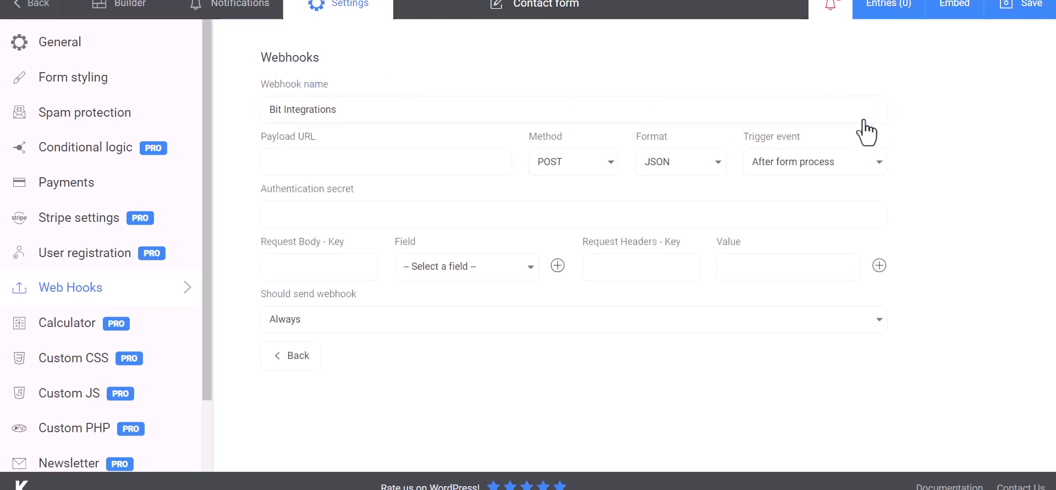
pyautogui.click(330, 162)
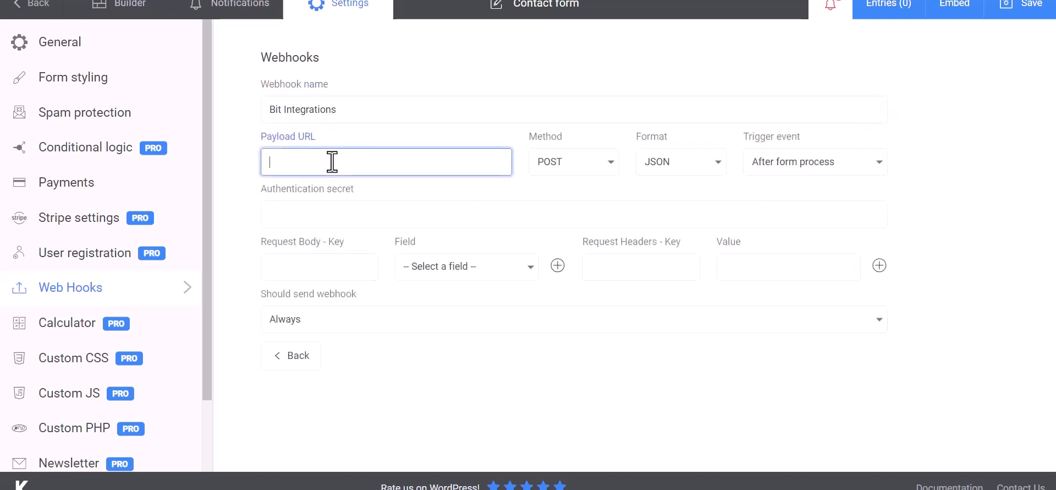
pyautogui.hotkey('ctrl', 'v')
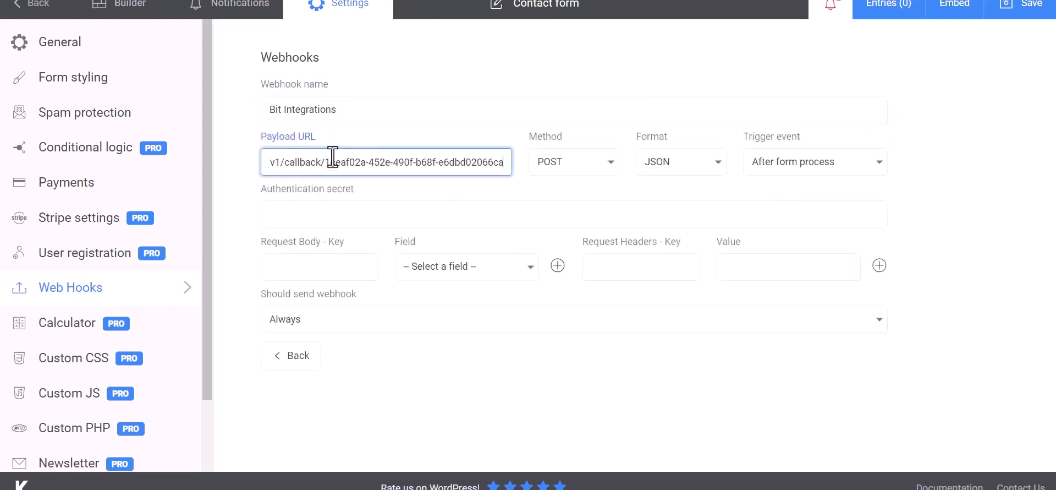
# Add request body rows mapping Name to First Name and Email to Email.
pyautogui.click(330, 268)
pyautogui.click(412, 272)
pyautogui.click(445, 291)
pyautogui.click(351, 269)
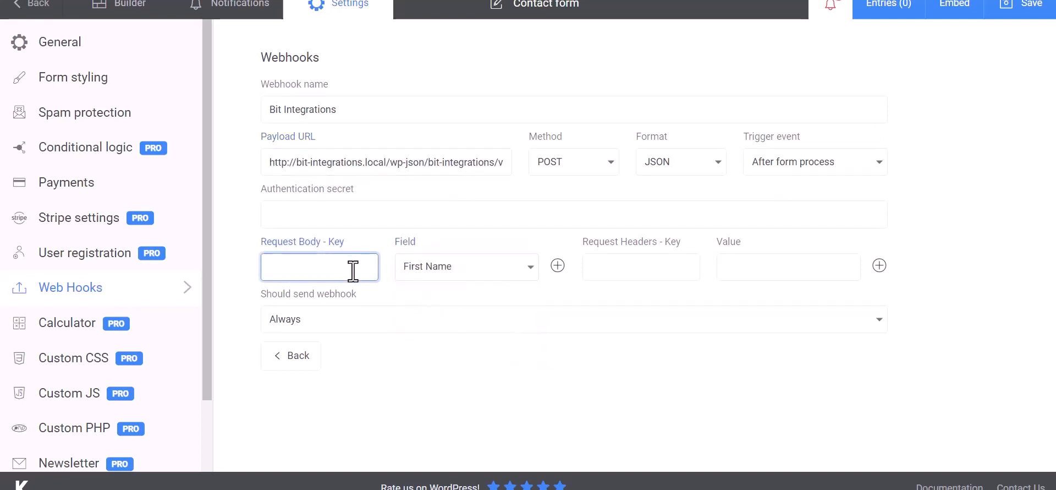
pyautogui.click(558, 266)
pyautogui.click(462, 302)
pyautogui.click(441, 353)
pyautogui.click(353, 304)
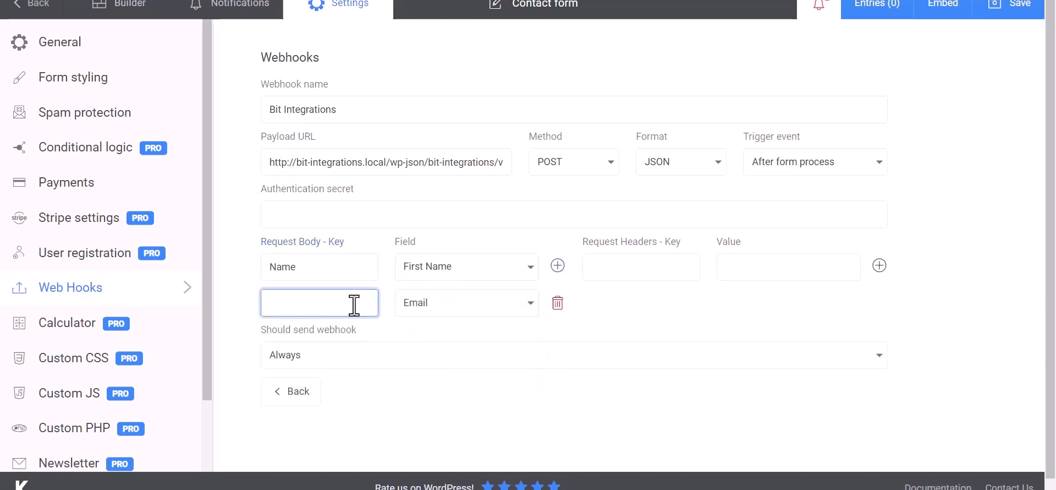
pyautogui.write('Email')
# Add a Phone row mapped to the Phone field and save the form.
pyautogui.click(558, 266)
pyautogui.click(465, 344)
pyautogui.click(431, 413)
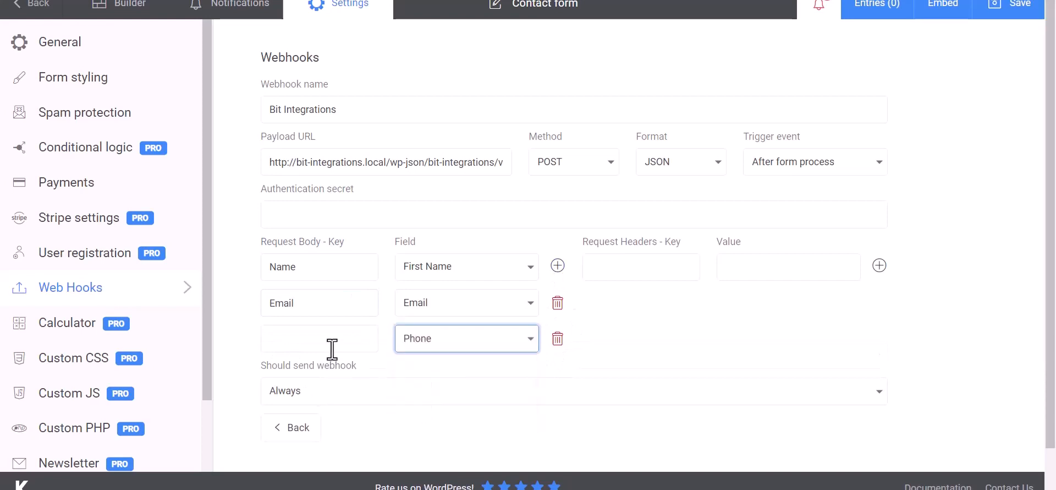
pyautogui.click(331, 348)
pyautogui.write('Phone')
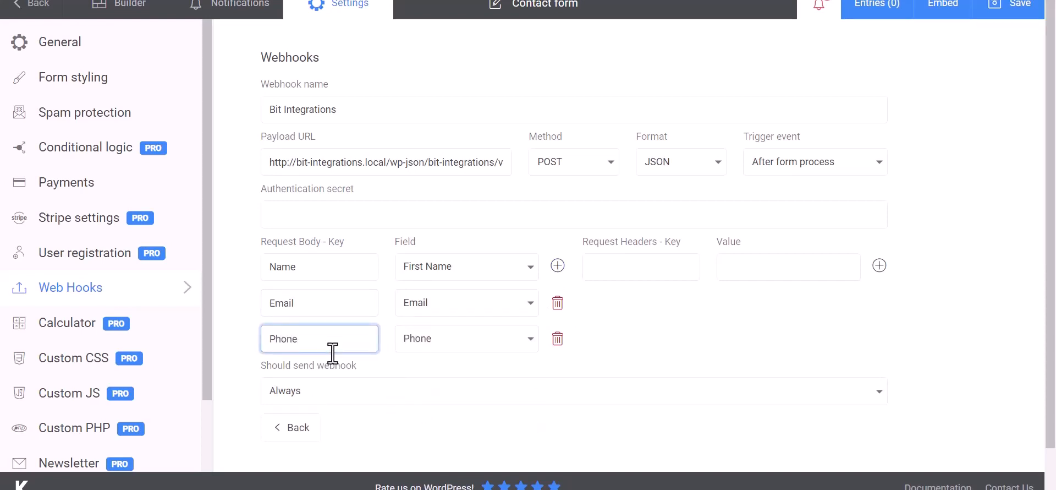
pyautogui.click(705, 315)
pyautogui.scroll(-1, 665, 314)
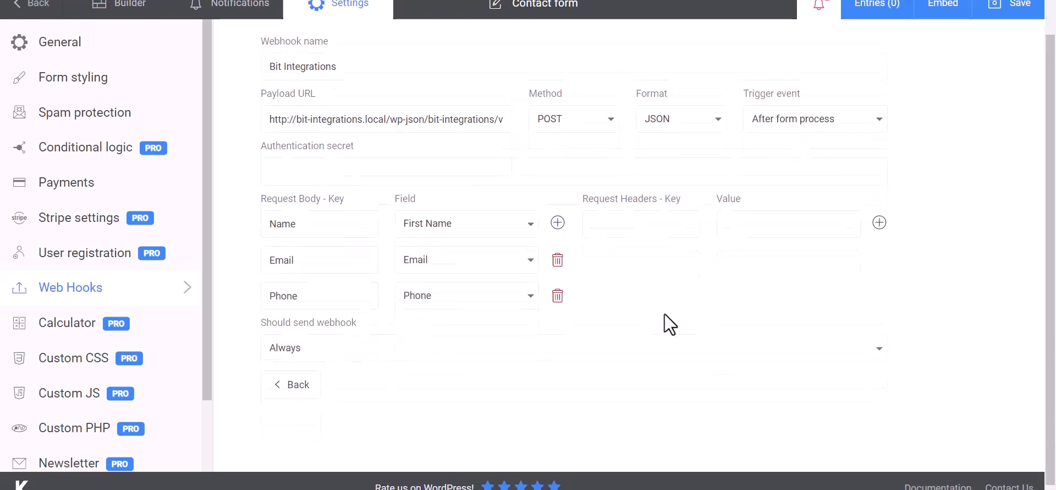
pyautogui.click(1017, 18)
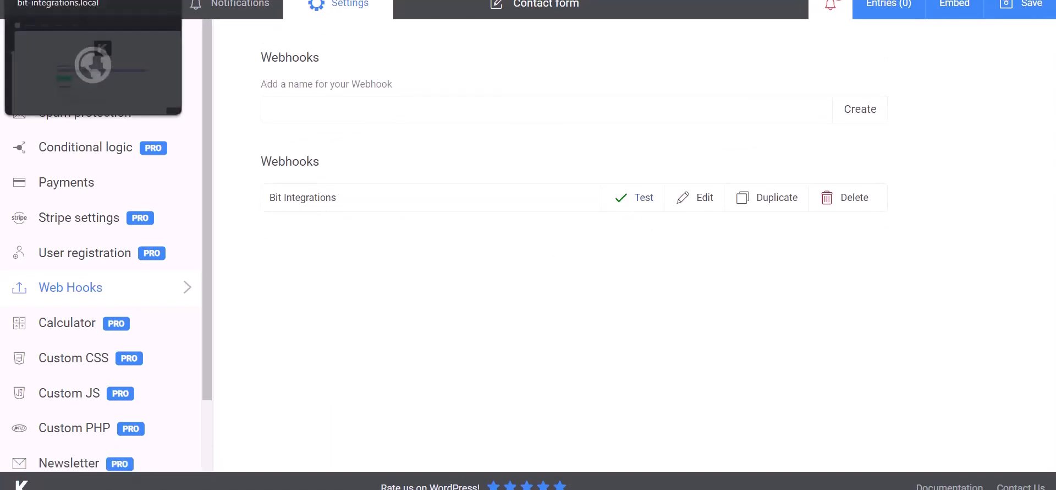
# Review the fetched Name and Email response fields in Bit Integrations, then go to Set Action.
pyautogui.click(82, 1)
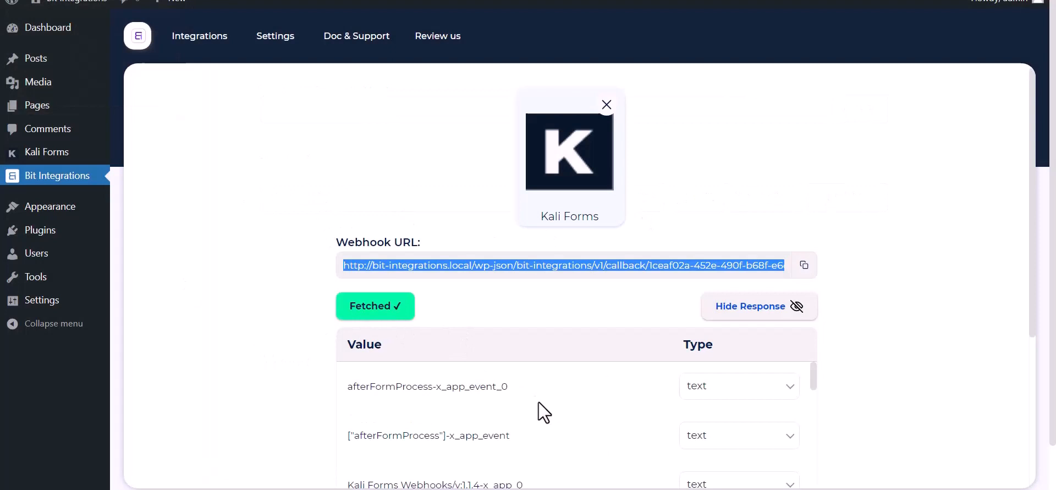
pyautogui.scroll(-15, 536, 402)
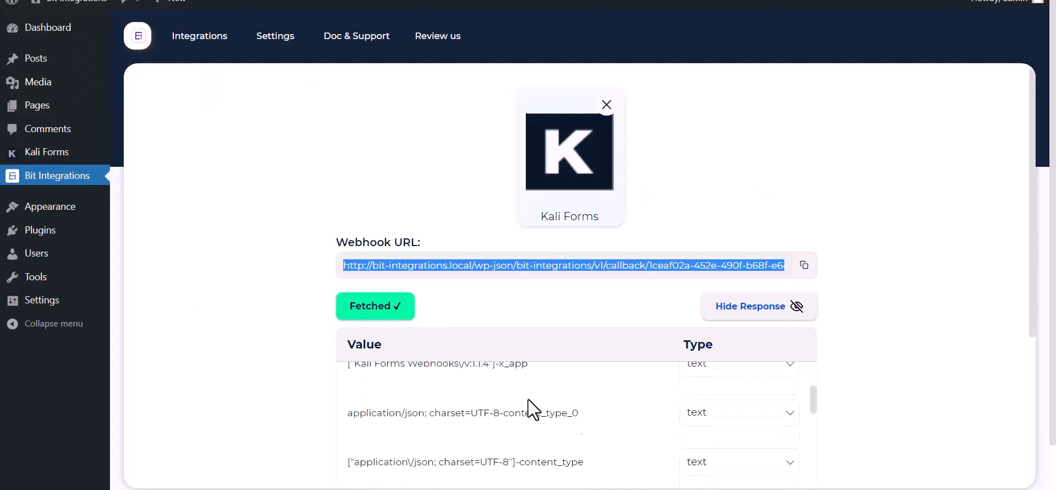
pyautogui.scroll(-3, 462, 444)
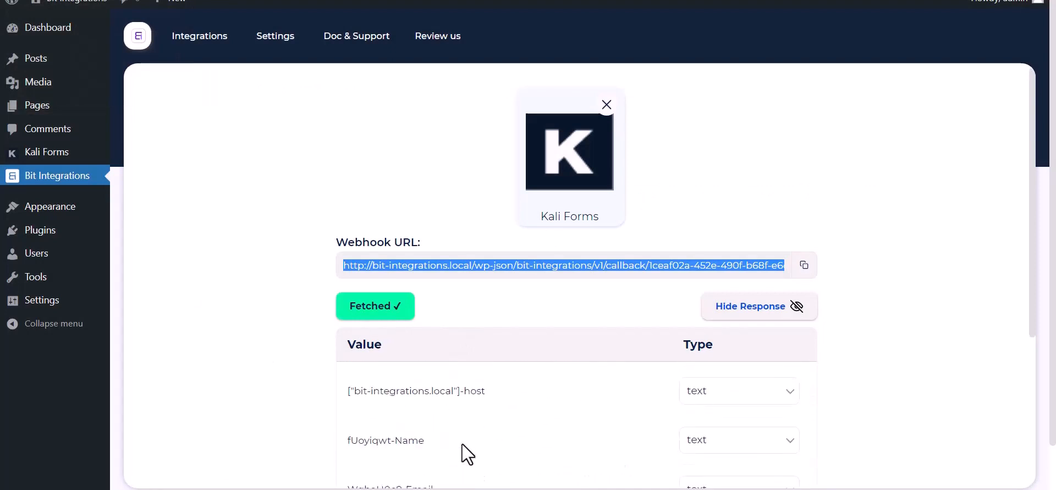
pyautogui.scroll(-5, 255, 375)
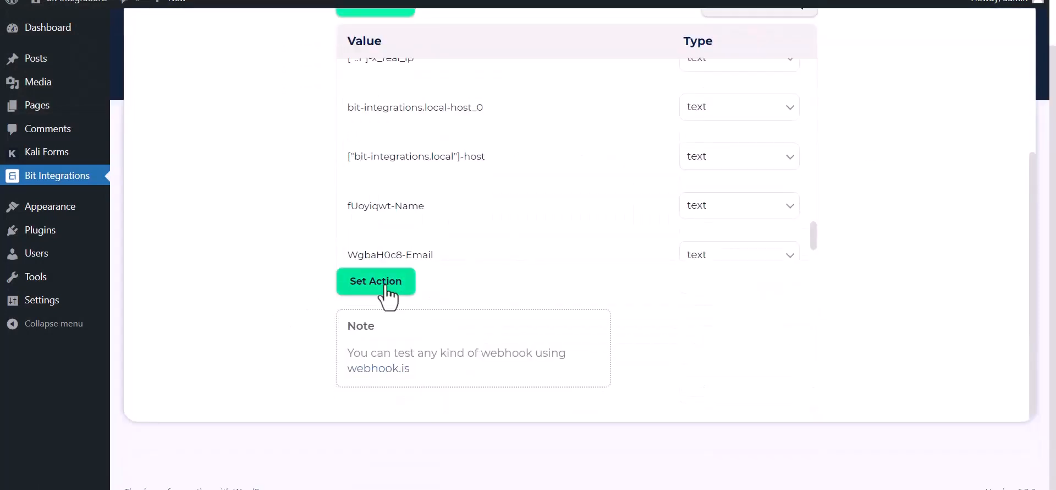
pyautogui.click(383, 283)
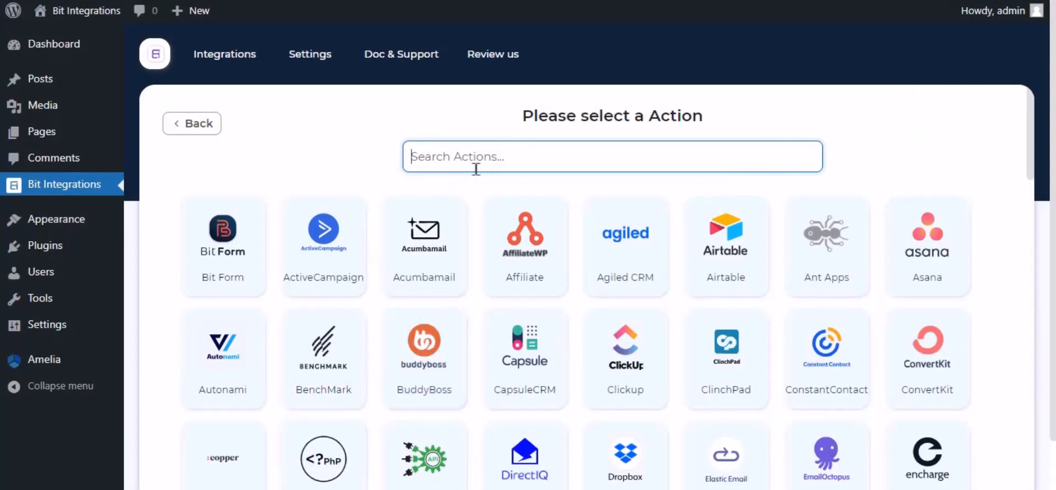
# Search 'smai', choose Smaily as the action and select the integration name and subdomain field.
pyautogui.write('sma')
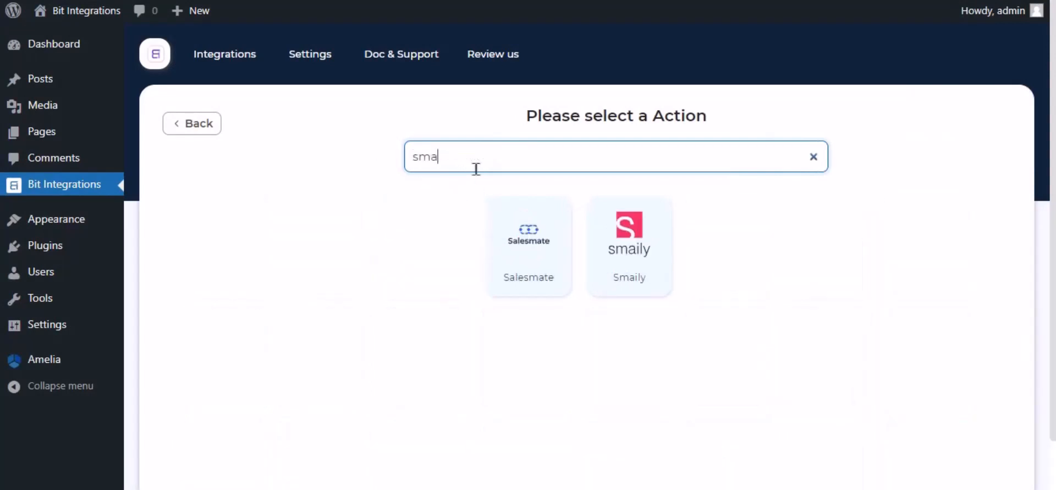
pyautogui.write('ily')
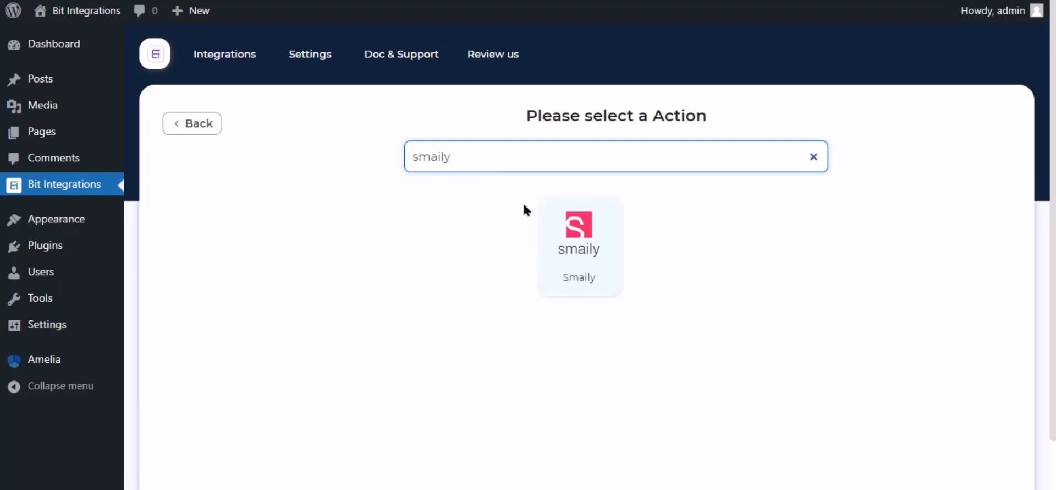
pyautogui.click(577, 250)
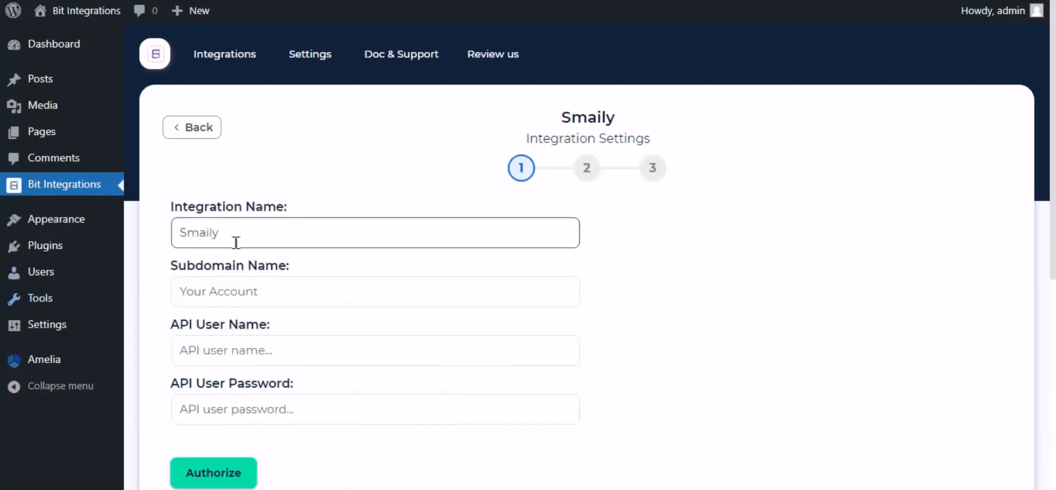
pyautogui.moveTo(236, 242); pyautogui.dragTo(174, 231)
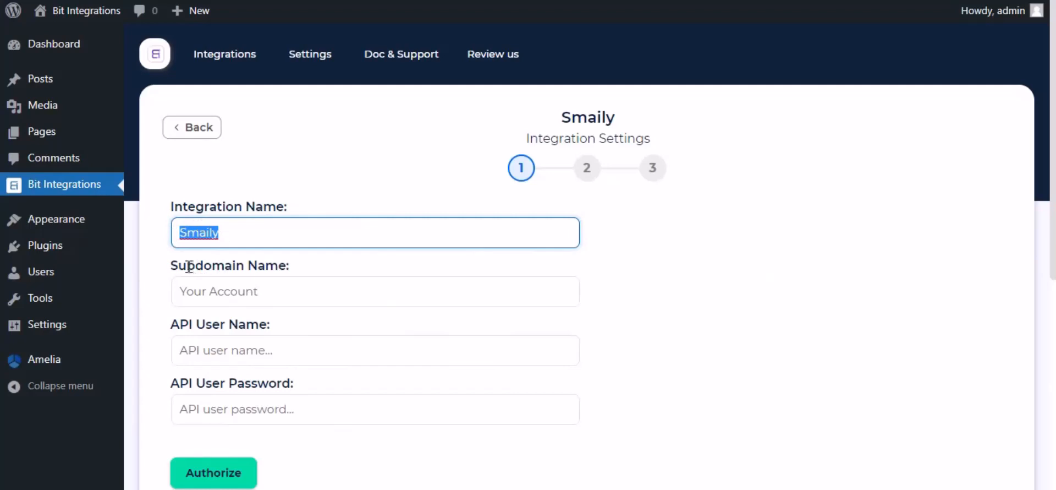
pyautogui.moveTo(170, 266); pyautogui.dragTo(265, 281)
pyautogui.click(259, 284)
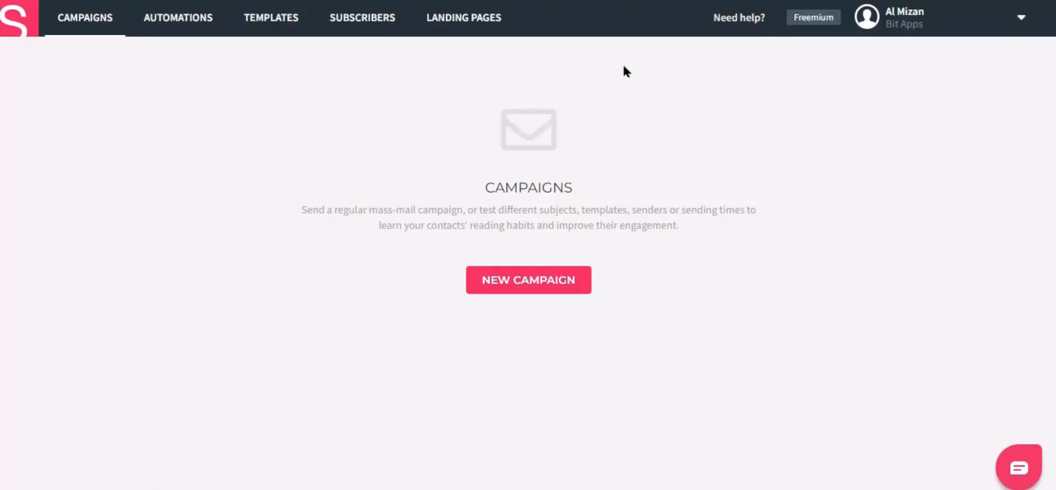
# Copy the subdomain from Smaily account preferences into the Subdomain Name field.
pyautogui.click(913, 34)
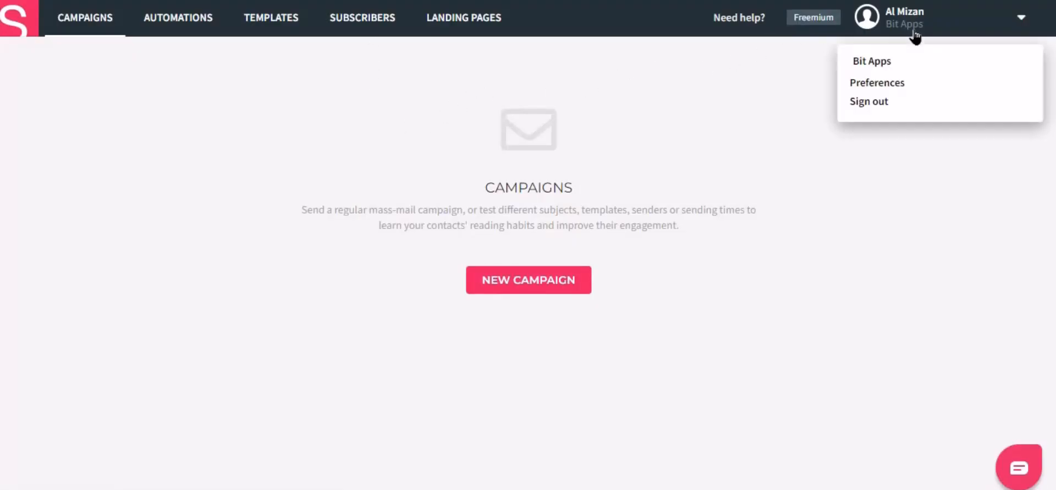
pyautogui.click(879, 84)
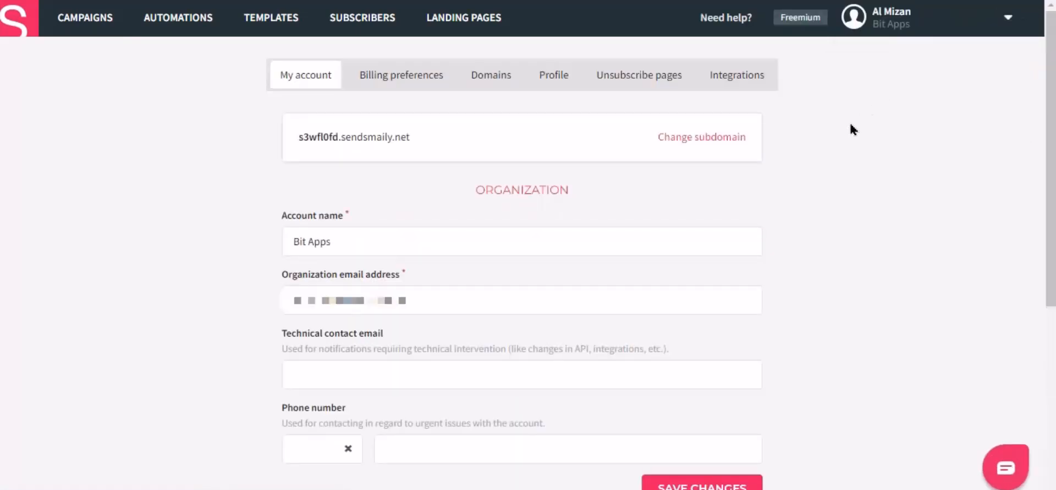
pyautogui.doubleClick(307, 137)
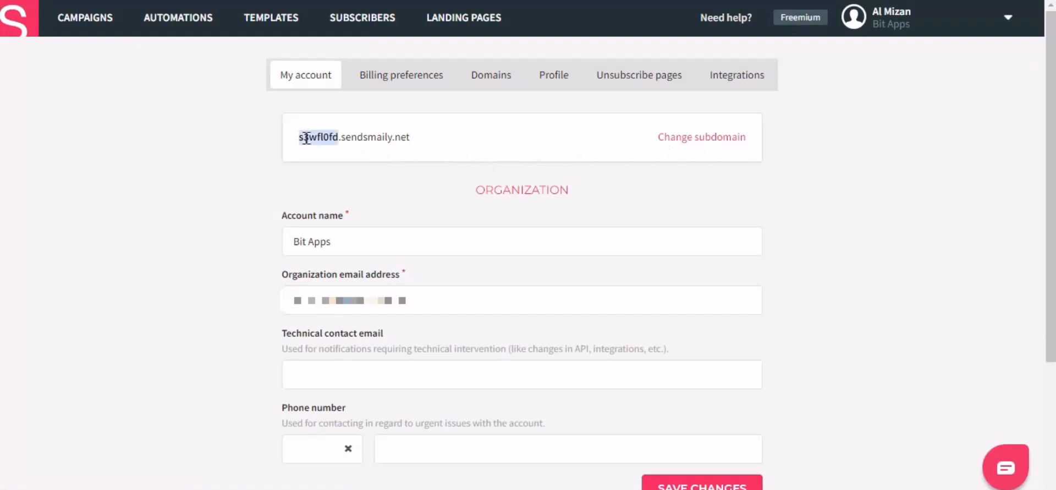
pyautogui.rightClick(307, 137)
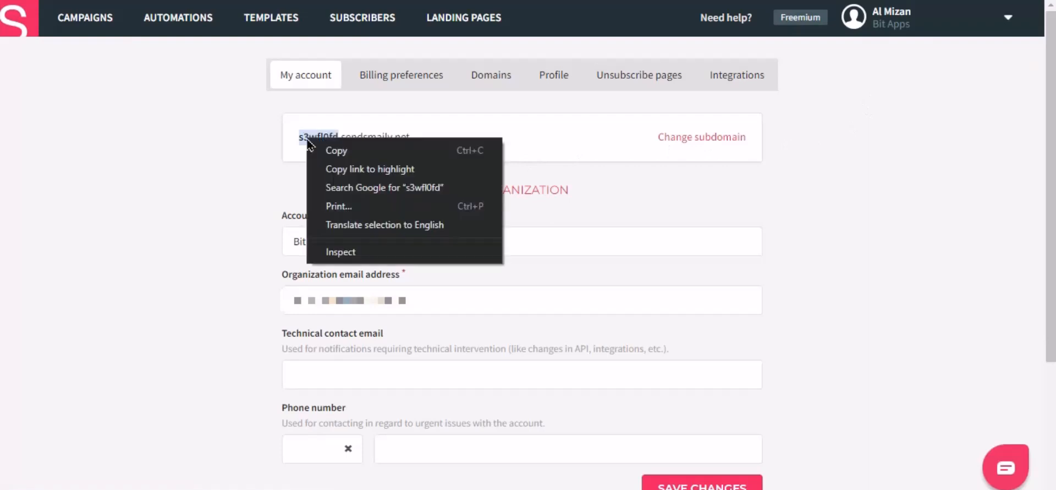
pyautogui.click(345, 149)
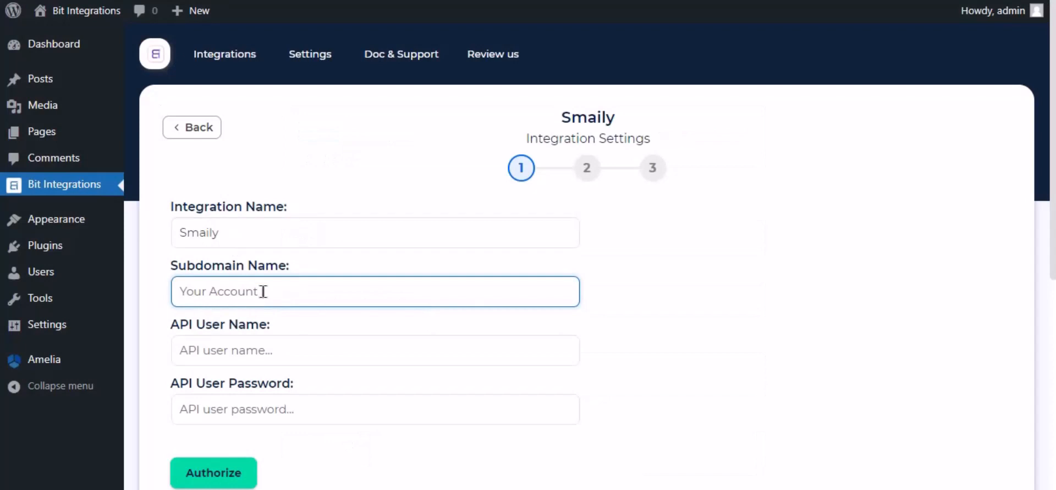
pyautogui.rightClick(263, 292)
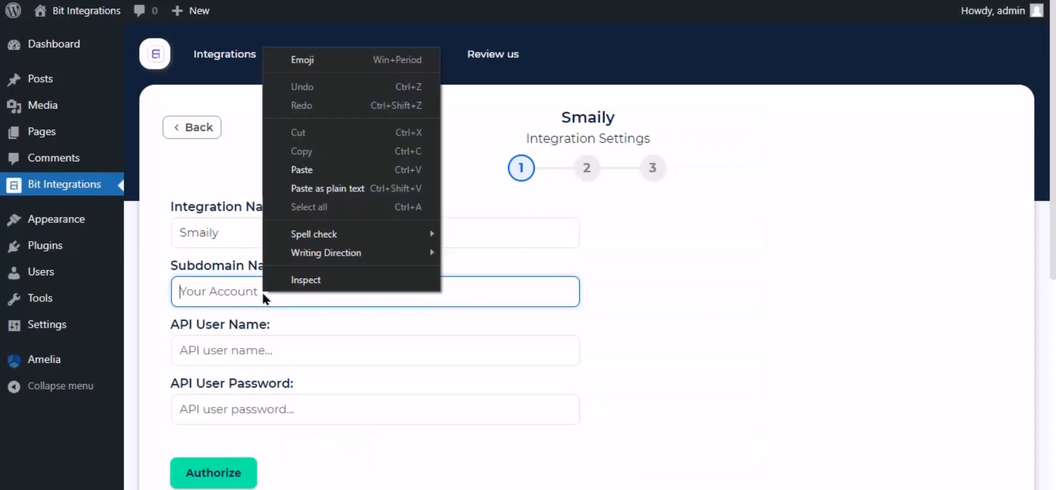
pyautogui.click(287, 170)
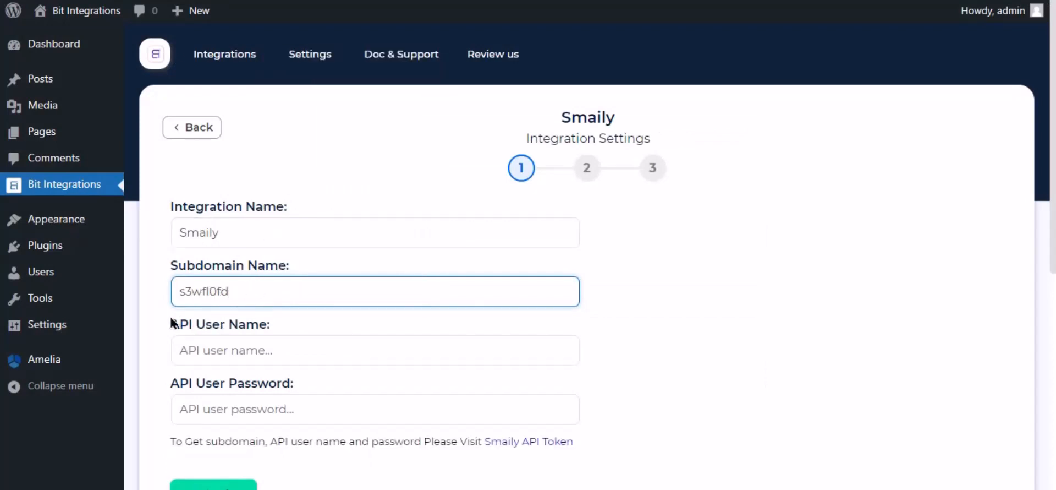
pyautogui.click(537, 443)
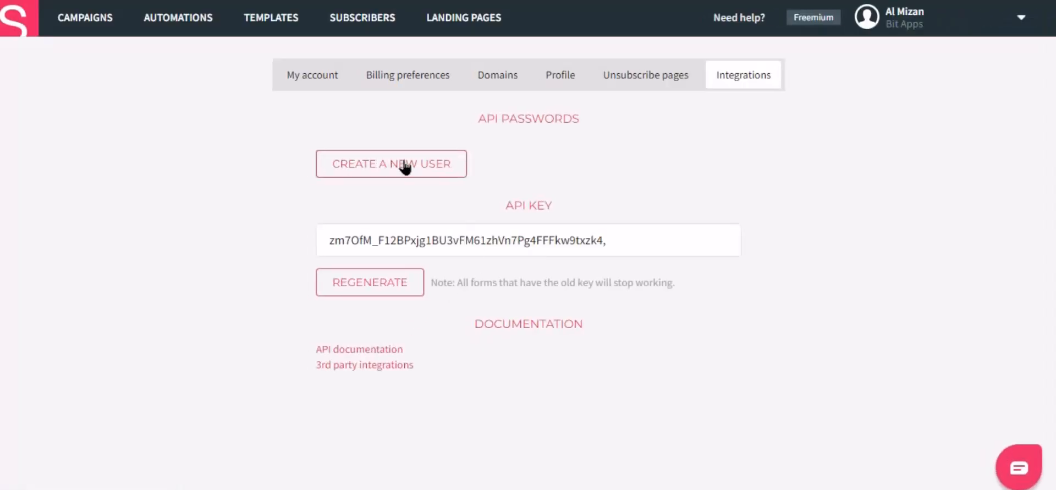
# Create a new Smaily API user and paste its user name into API User Name.
pyautogui.click(405, 165)
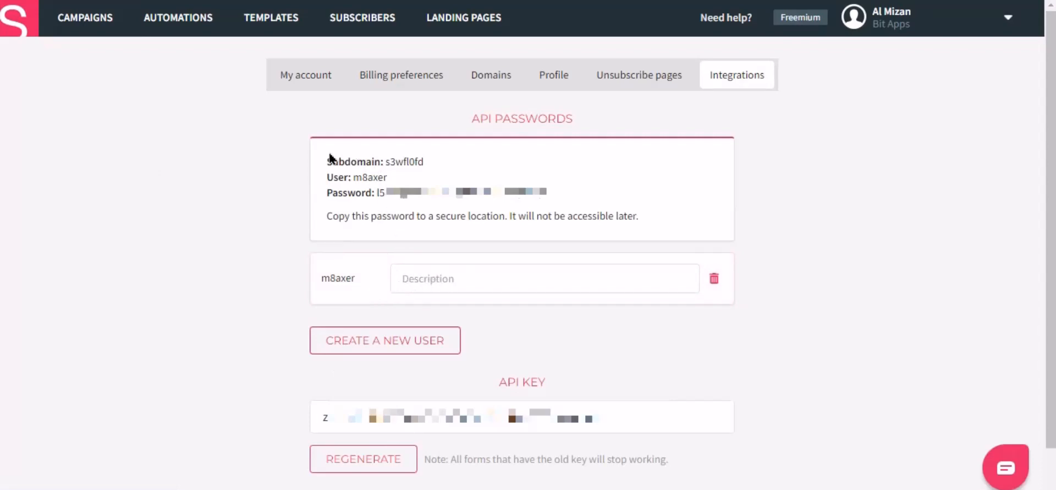
pyautogui.doubleClick(370, 179)
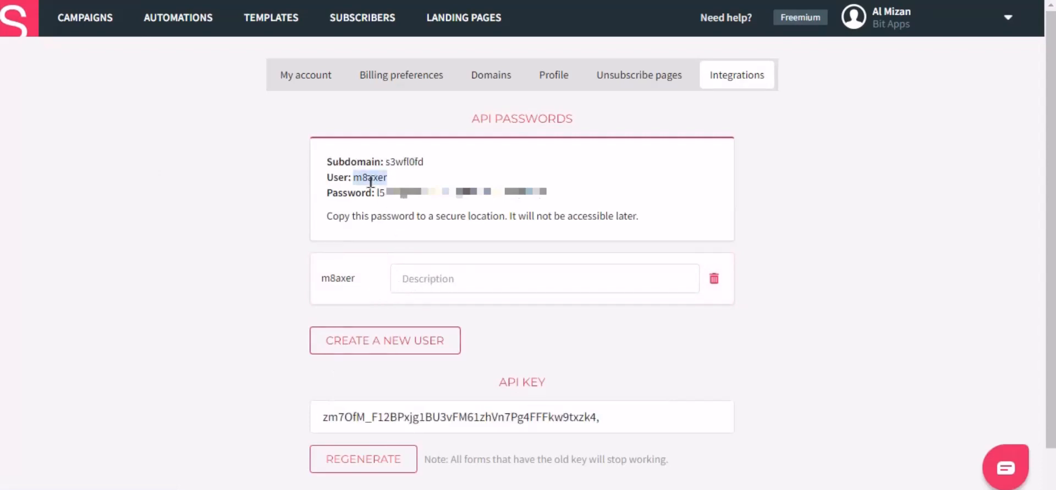
pyautogui.rightClick(370, 178)
pyautogui.click(402, 183)
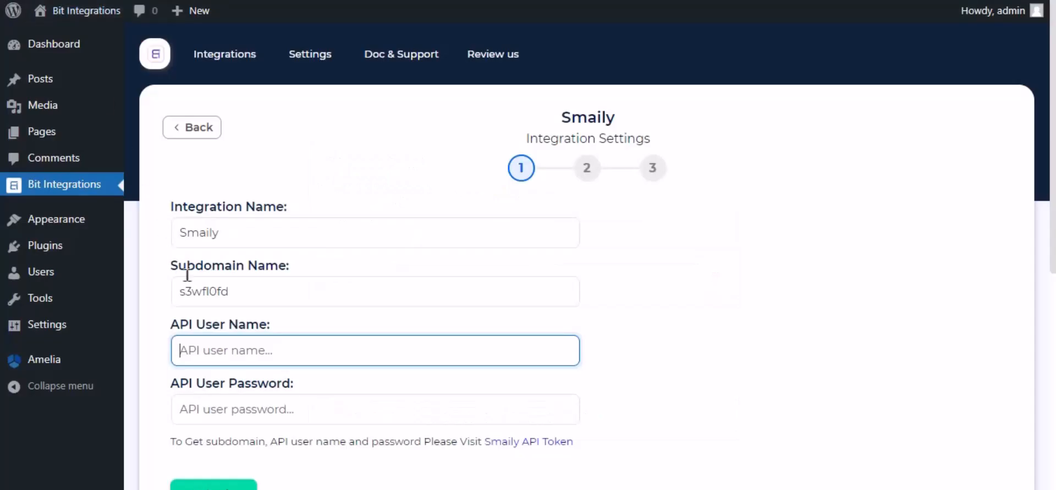
pyautogui.rightClick(236, 330)
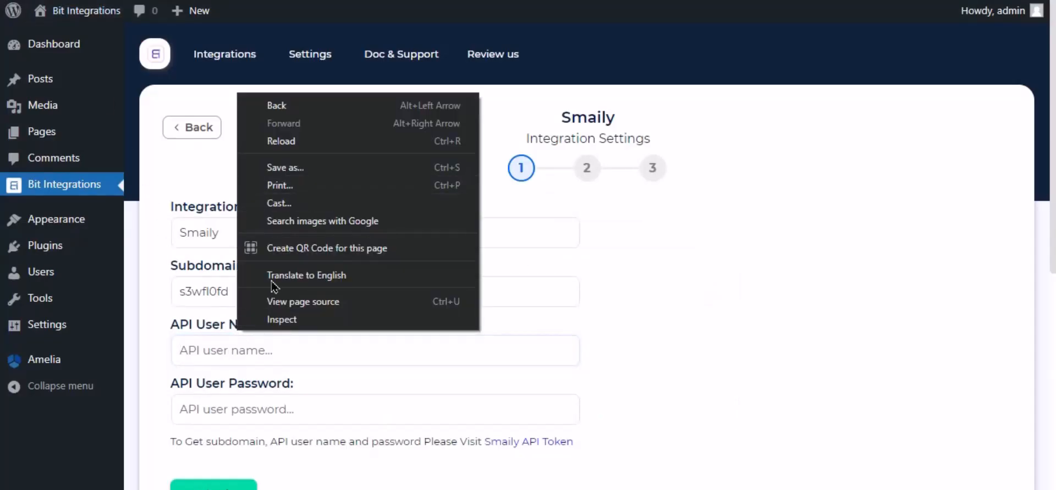
pyautogui.click(195, 350)
pyautogui.rightClick(220, 350)
pyautogui.click(282, 228)
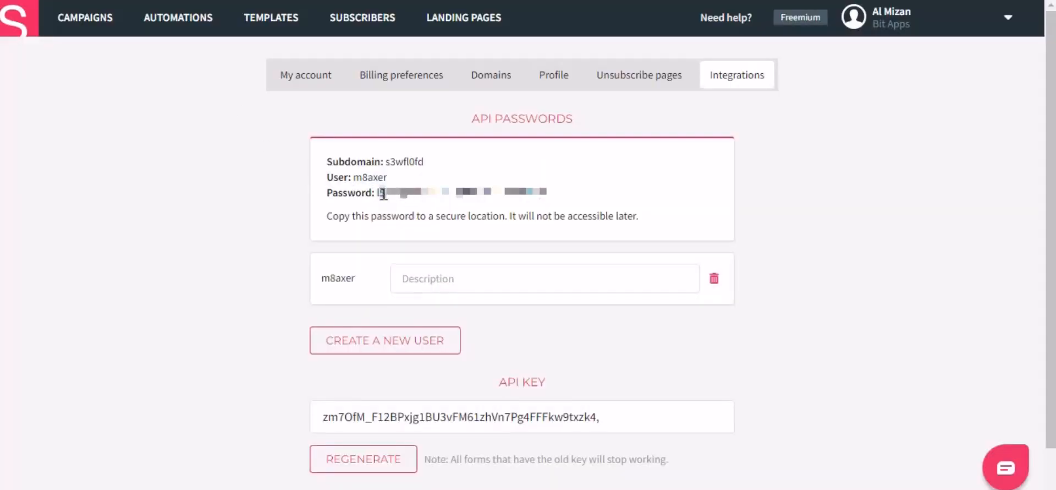
# Copy the generated password into the API User Password field.
pyautogui.moveTo(383, 193); pyautogui.dragTo(572, 193)
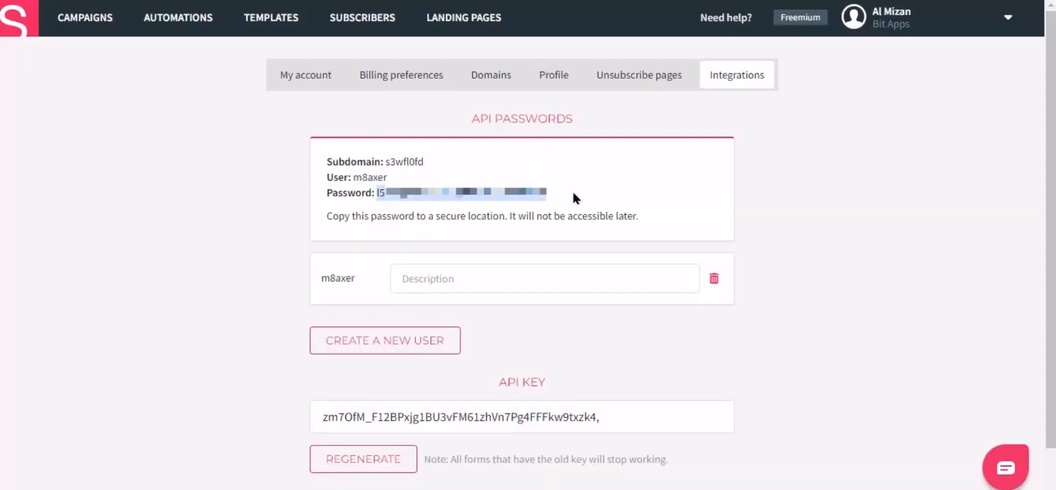
pyautogui.rightClick(545, 199)
pyautogui.click(544, 203)
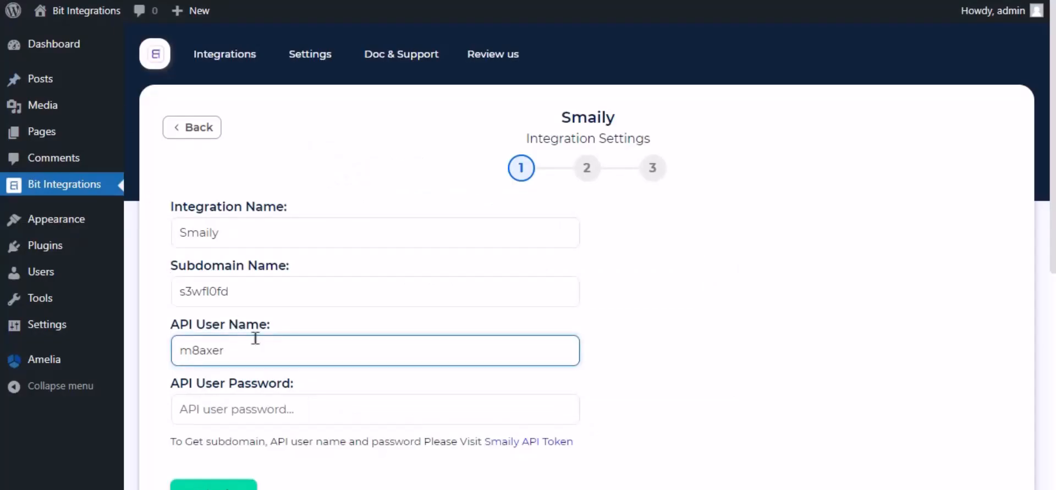
pyautogui.click(270, 407)
pyautogui.rightClick(269, 407)
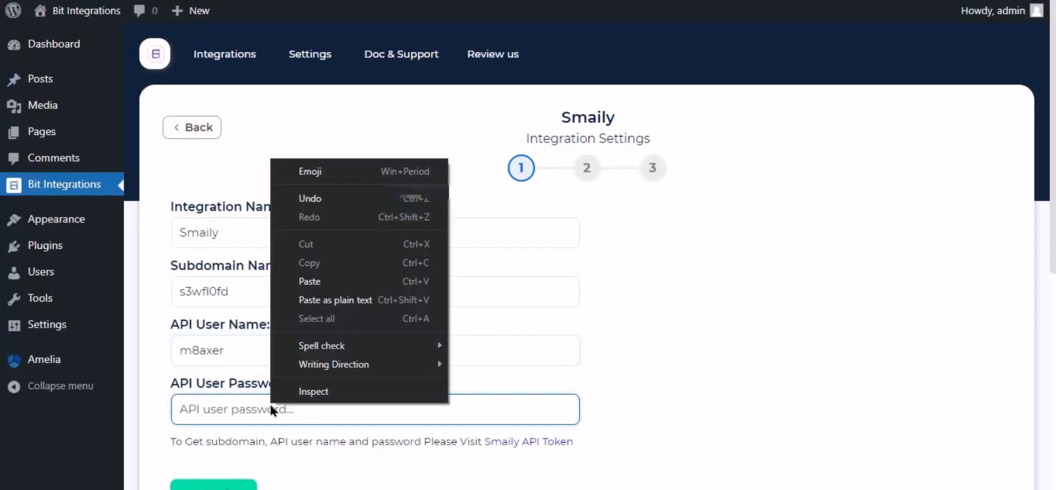
pyautogui.click(298, 341)
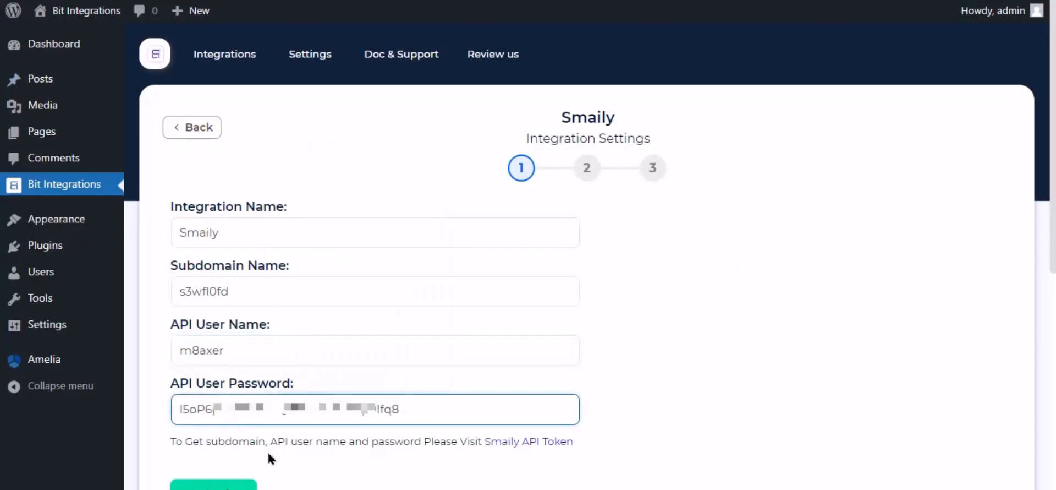
# Authorize the Smaily connection and continue to field mapping.
pyautogui.click(230, 487)
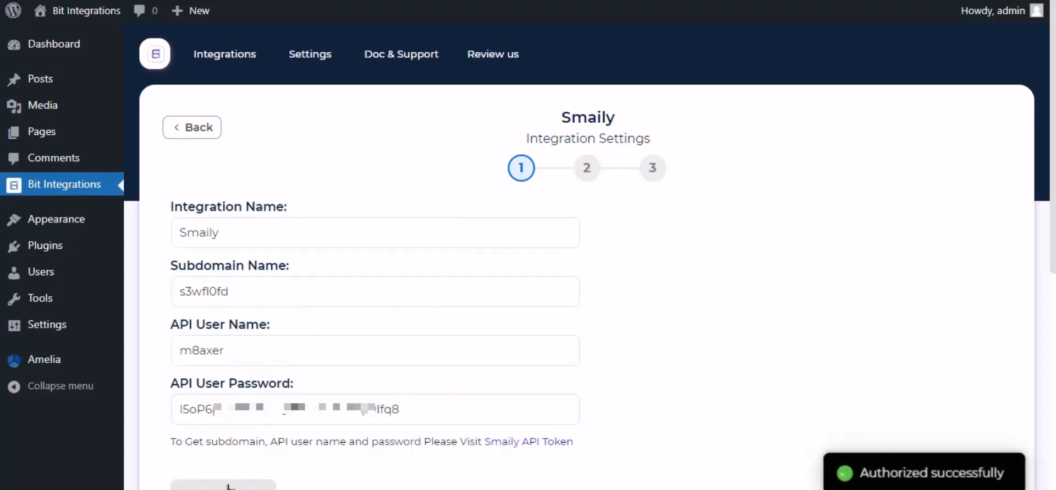
pyautogui.scroll(-3, 929, 462)
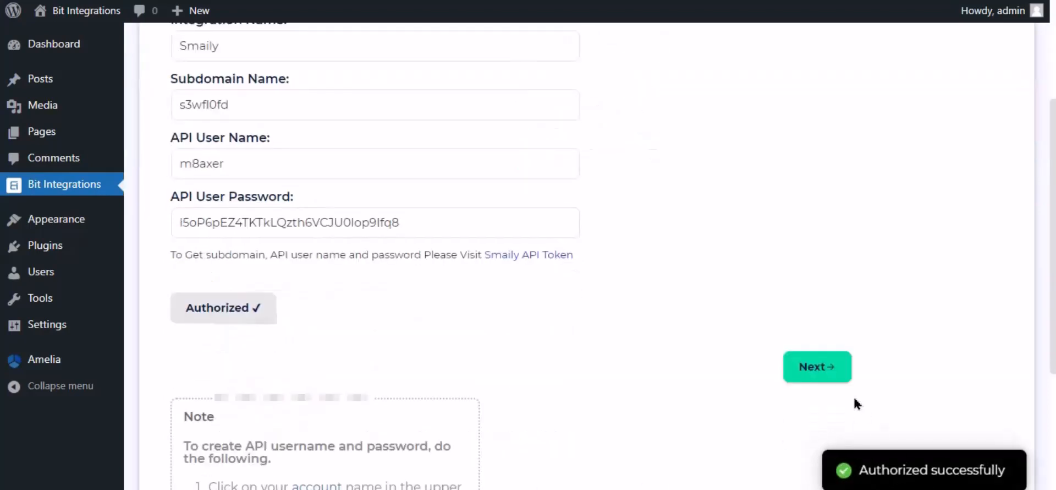
pyautogui.click(820, 348)
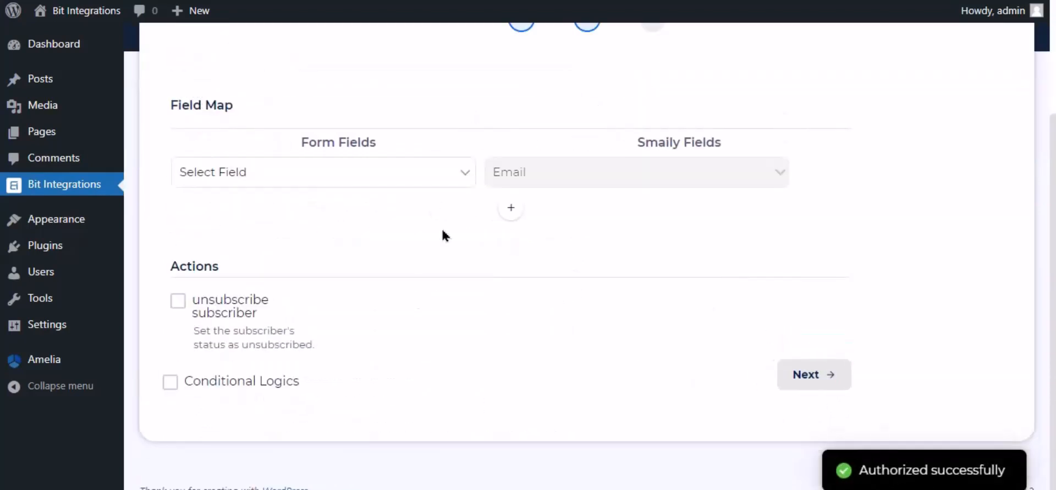
# Map the customer_email form field to the Smaily Email field.
pyautogui.click(432, 184)
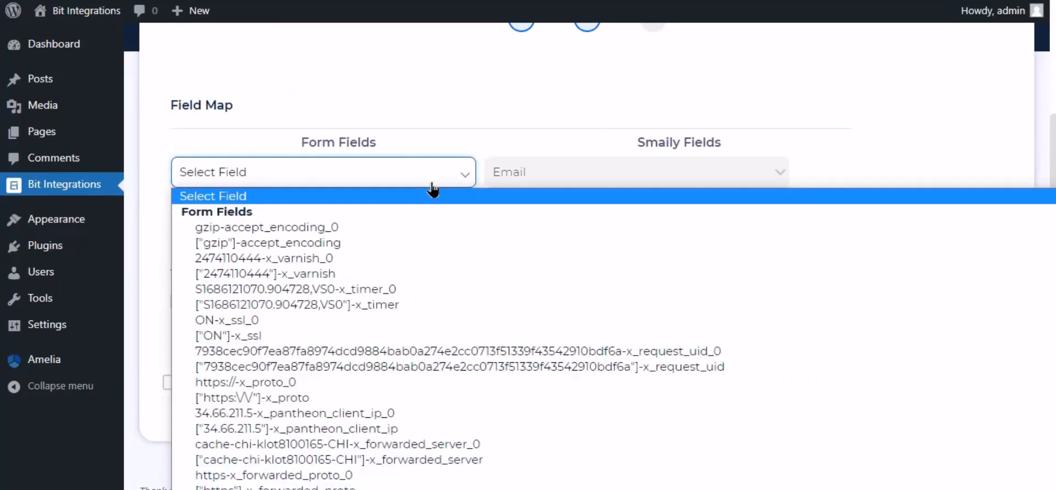
pyautogui.press('s')
pyautogui.press('s')
pyautogui.press('s')
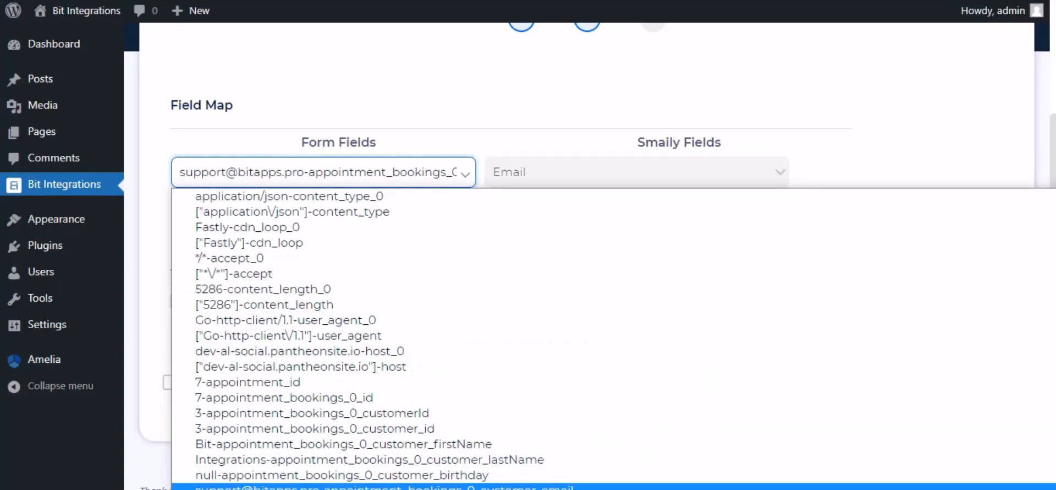
pyautogui.click(439, 487)
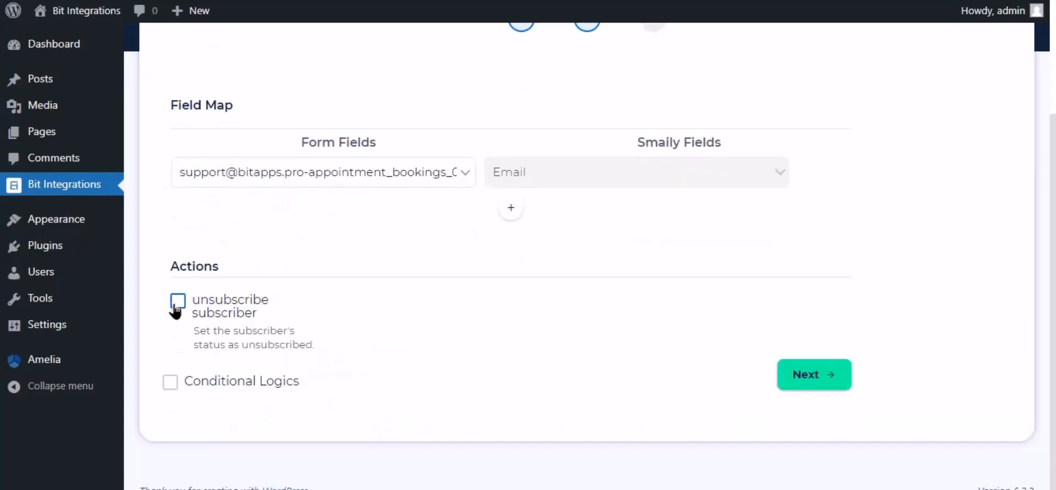
# Leave Conditional Logics unticked, advance to the last step and choose Finish & Save.
pyautogui.click(170, 381)
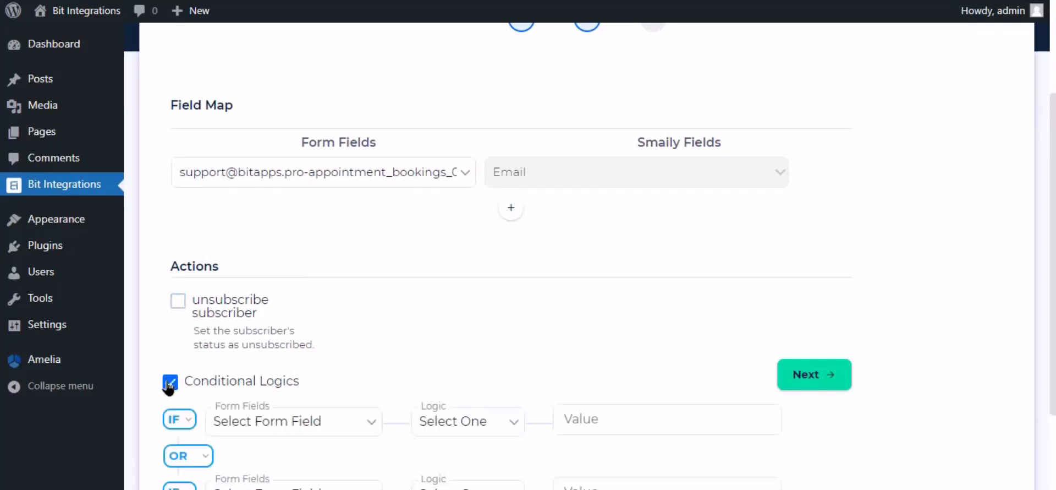
pyautogui.scroll(-3, 328, 308)
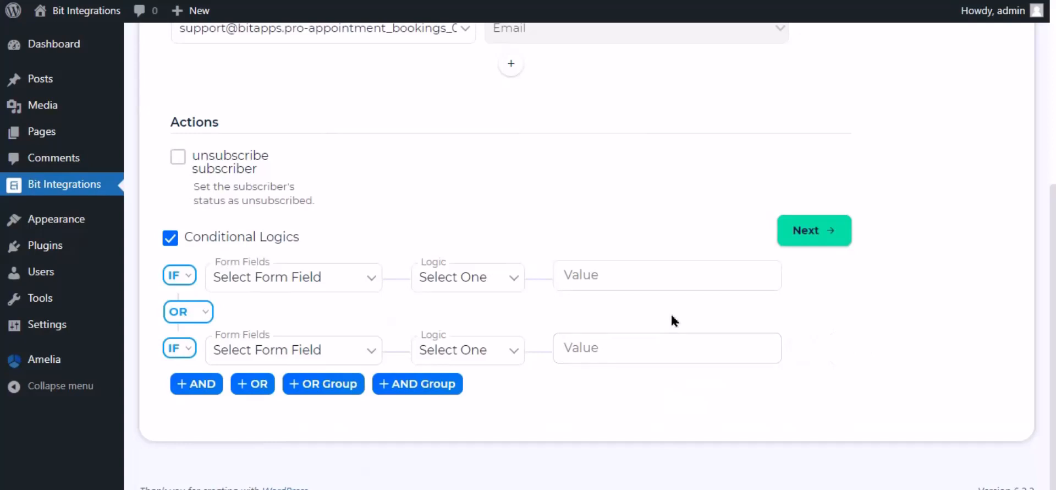
pyautogui.click(172, 240)
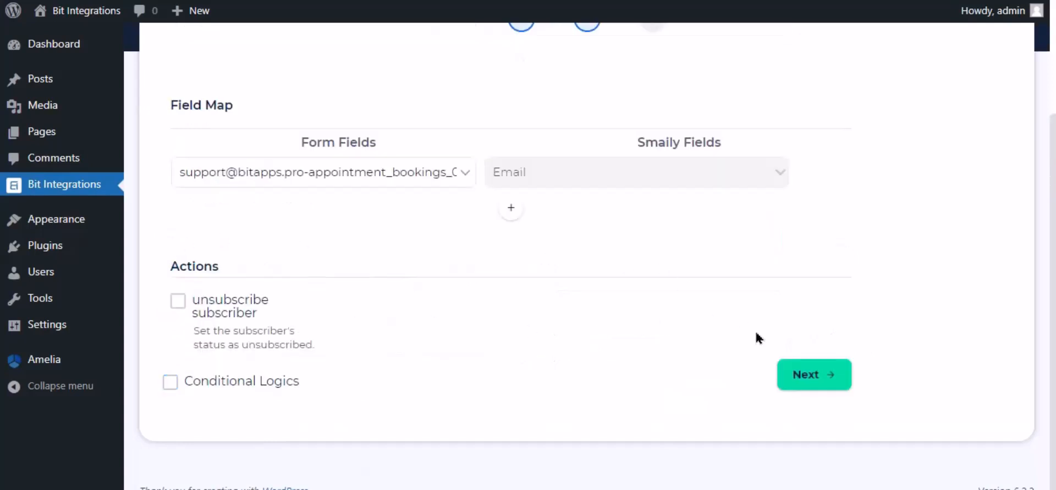
pyautogui.click(820, 375)
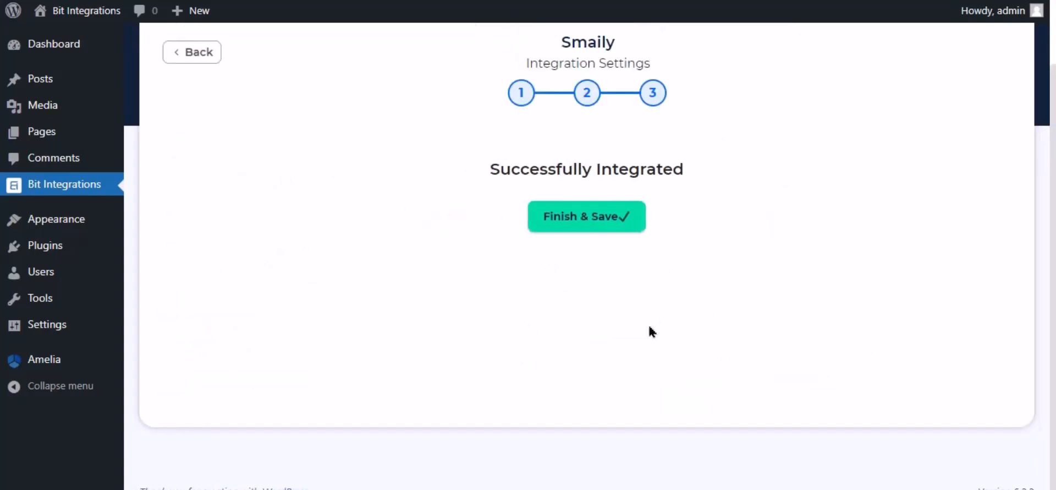
pyautogui.click(584, 217)
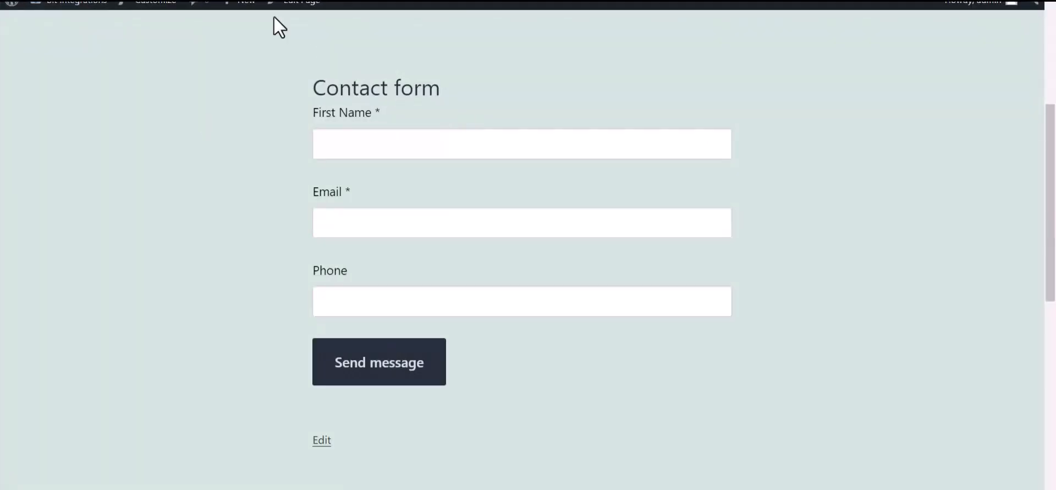
# Send the Contact form with first name 'Bit Integration', an email and phone number.
pyautogui.click(350, 148)
pyautogui.write('Bit In')
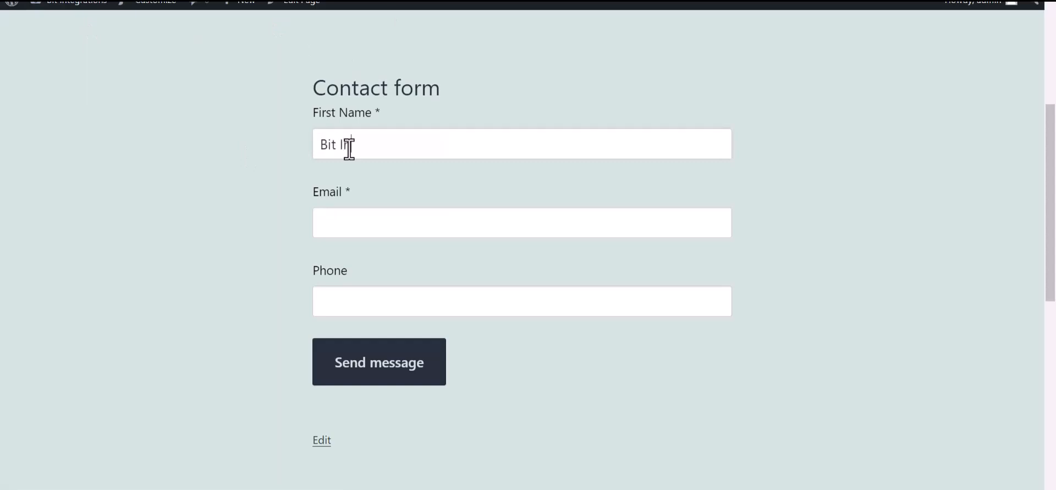
pyautogui.write('tegrations')
pyautogui.click(352, 226)
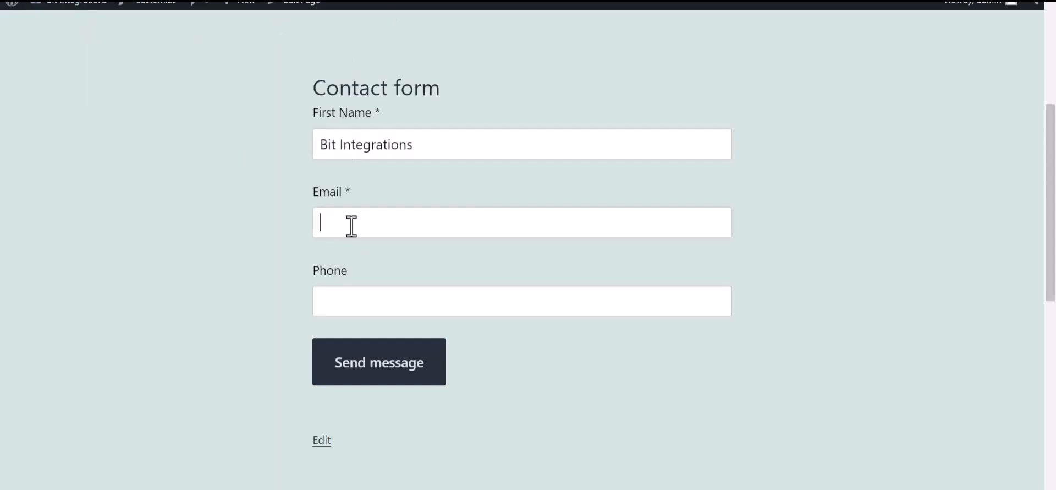
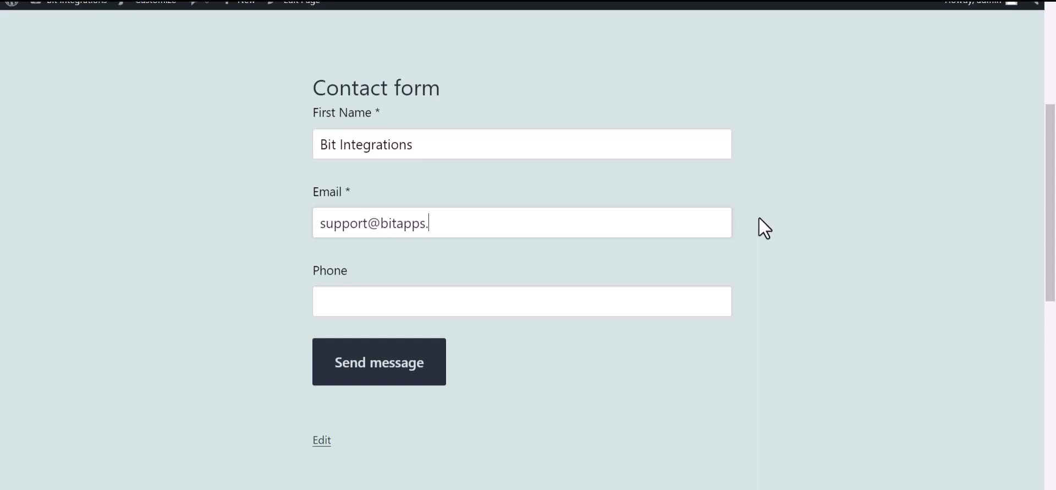
pyautogui.click(420, 307)
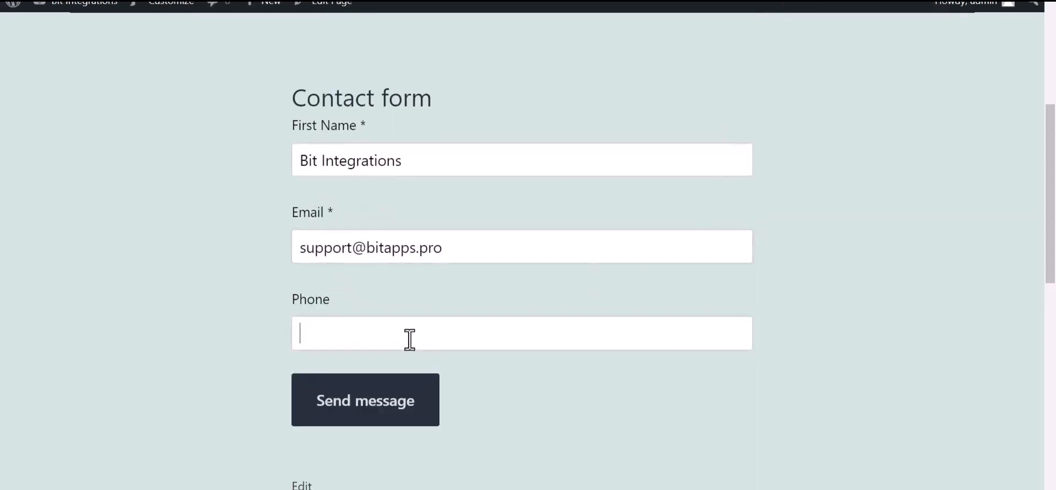
pyautogui.write('444555666')
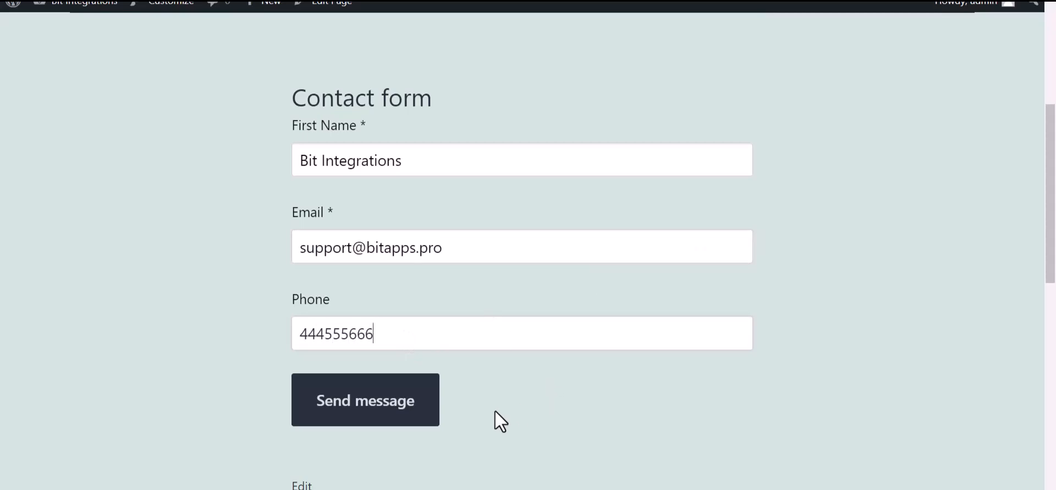
pyautogui.click(431, 415)
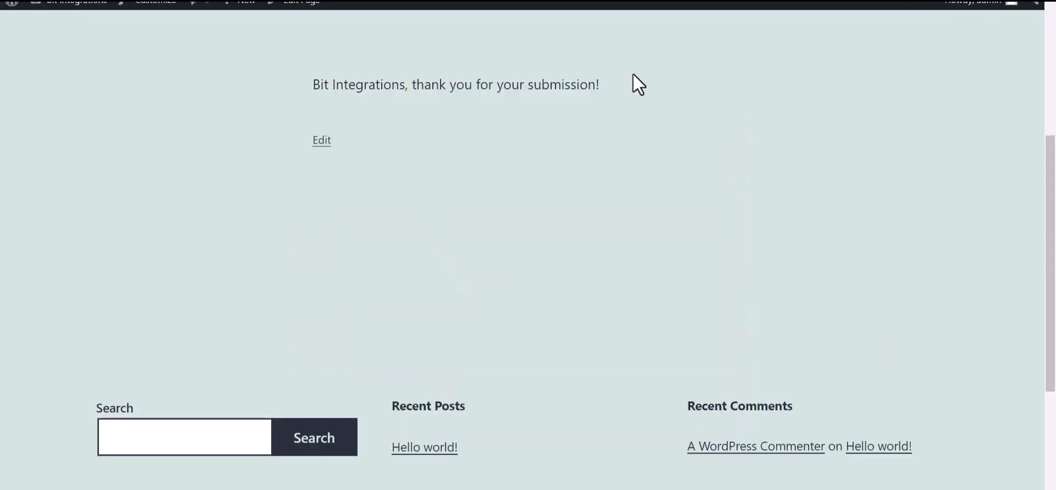
pyautogui.moveTo(603, 85); pyautogui.dragTo(414, 89)
# Open Smaily's All subscribers list to confirm the form's submitted contact is listed as Subscribed.
pyautogui.click(460, 198)
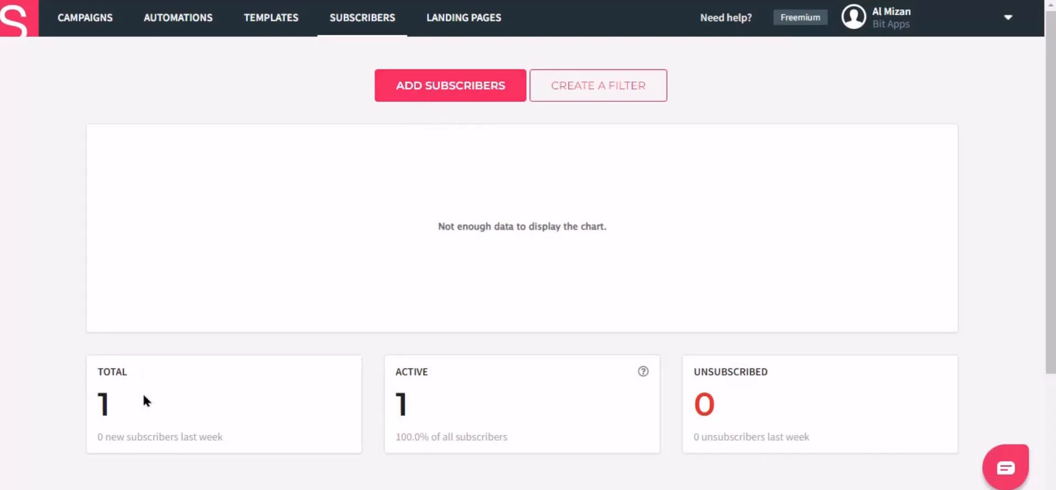
pyautogui.scroll(-3, 149, 394)
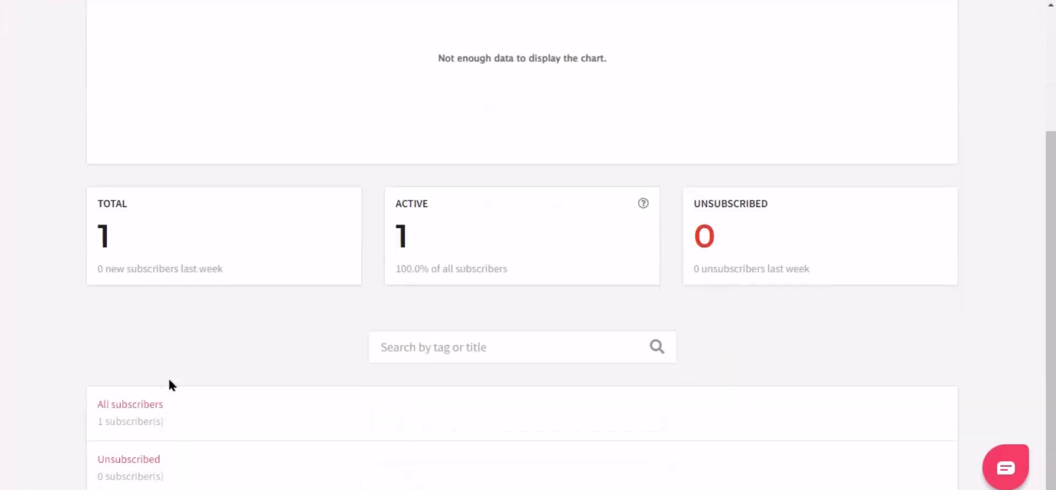
pyautogui.click(134, 405)
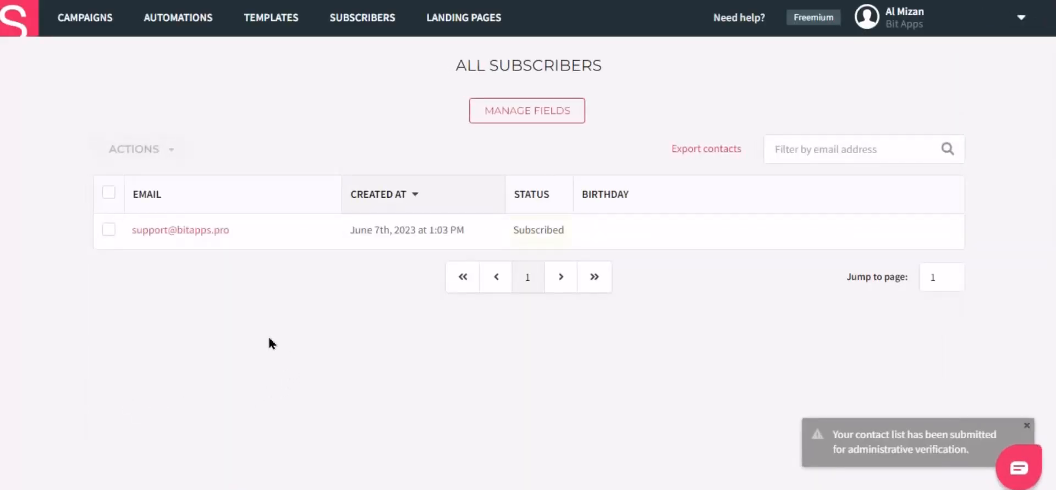